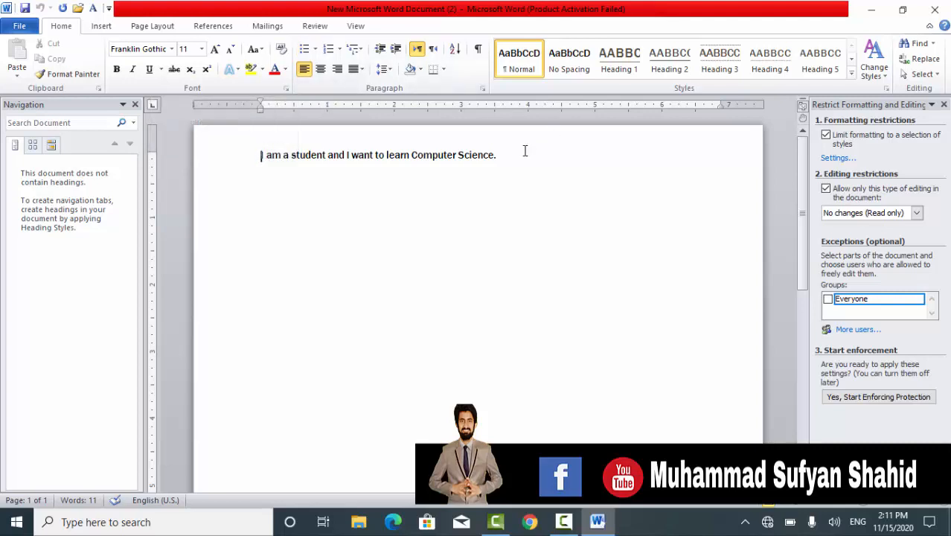
Add the words English, Urdu and Hindi on separate lines below the existing sentence
{"action": "key", "text": "Return"}
{"action": "type", "text": "English"}
{"action": "key", "text": "Return"}
{"action": "type", "text": "Urdu"}
{"action": "key", "text": "Return"}
{"action": "type", "text": "Hindi"}
{"action": "key", "text": "Return"}
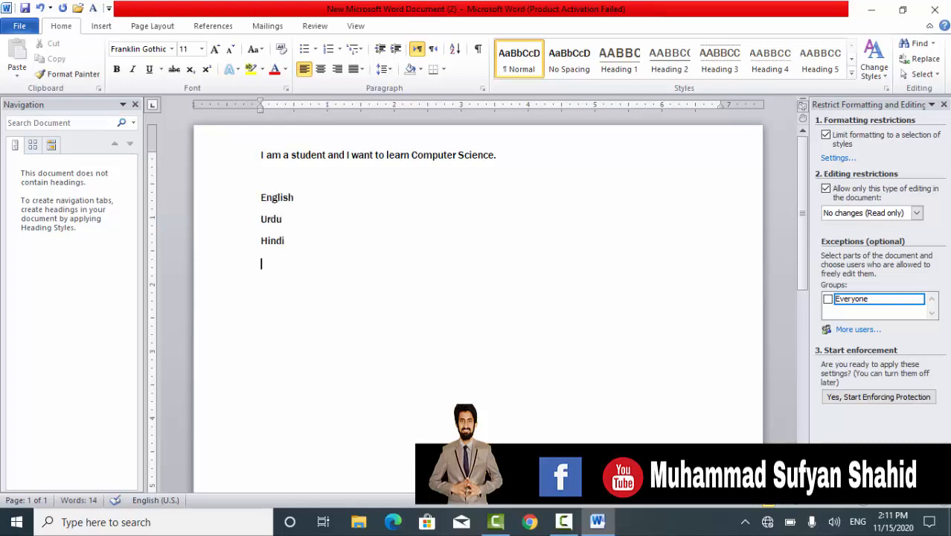
Turn the English, Urdu and Hindi lines into a bulleted list using the ℜ symbol as the bullet
{"action": "left_click_drag", "start_coordinate": [300, 241], "coordinate": [223, 202]}
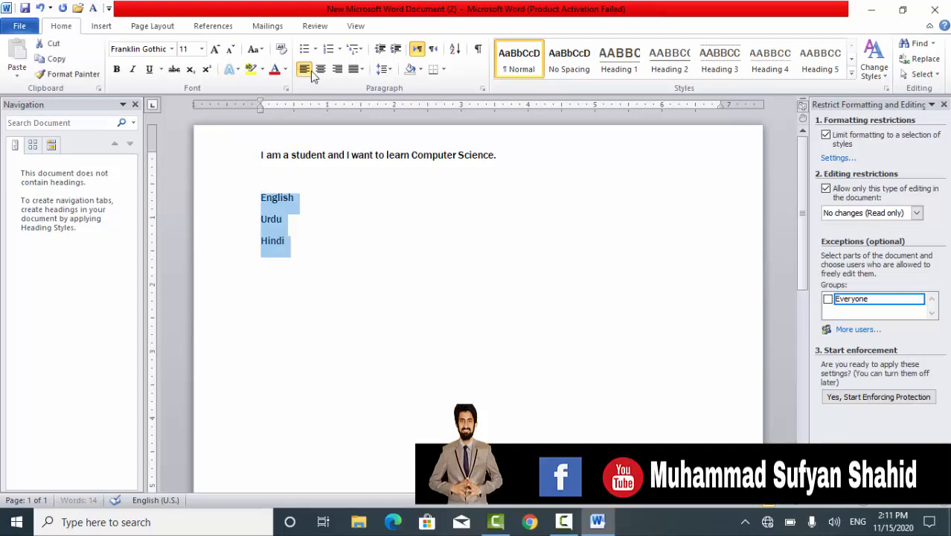
{"action": "left_click", "coordinate": [308, 51]}
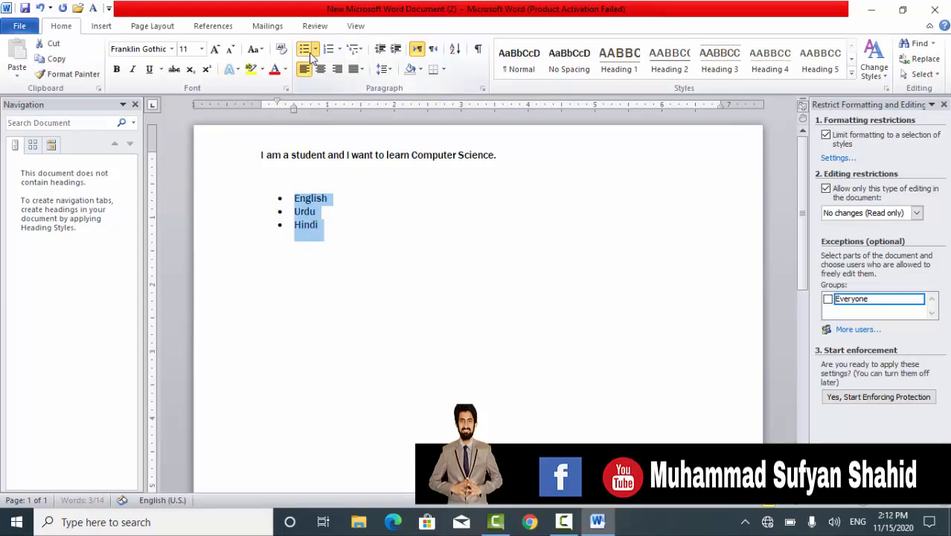
{"action": "left_click", "coordinate": [316, 49]}
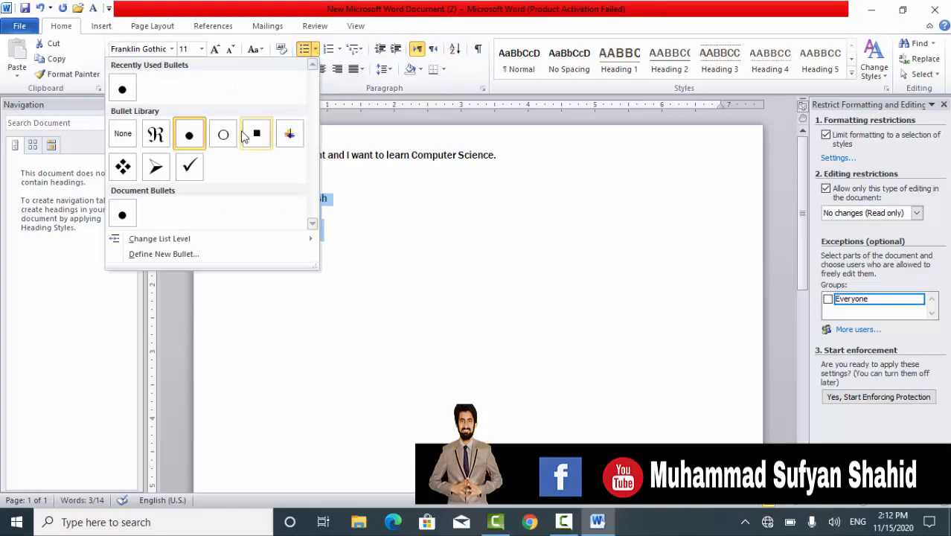
{"action": "left_click", "coordinate": [164, 140]}
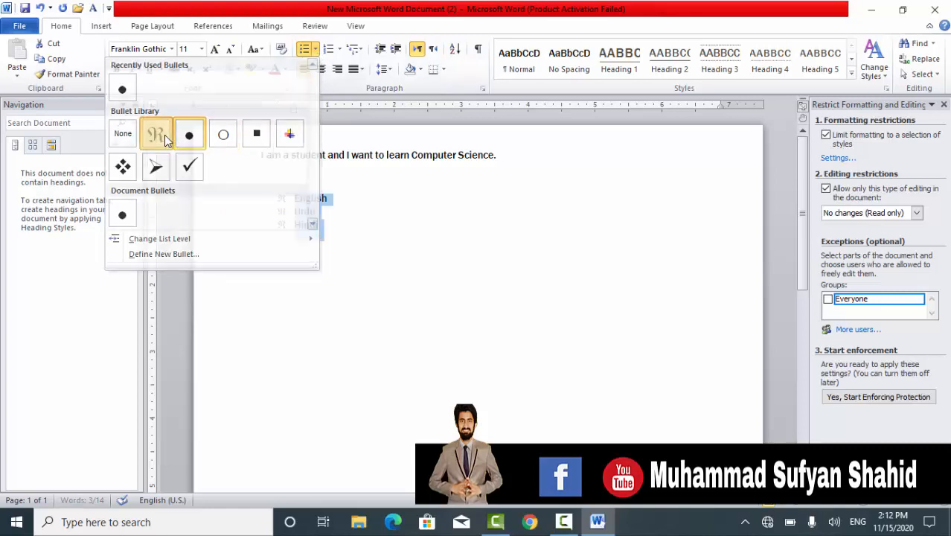
Change the language list to level 2 and give its items the ö symbol as bullet
{"action": "left_click", "coordinate": [316, 49]}
{"action": "mouse_move", "coordinate": [185, 247]}
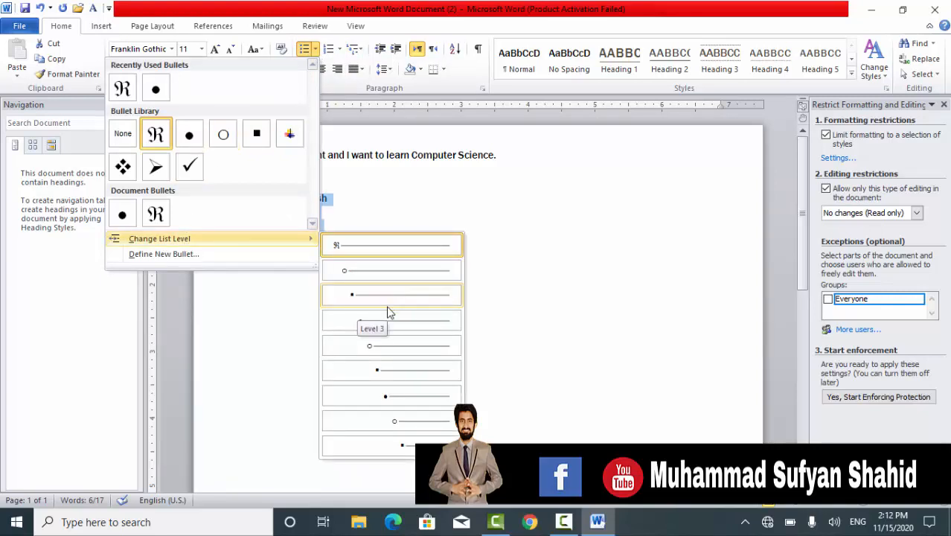
{"action": "left_click", "coordinate": [384, 281]}
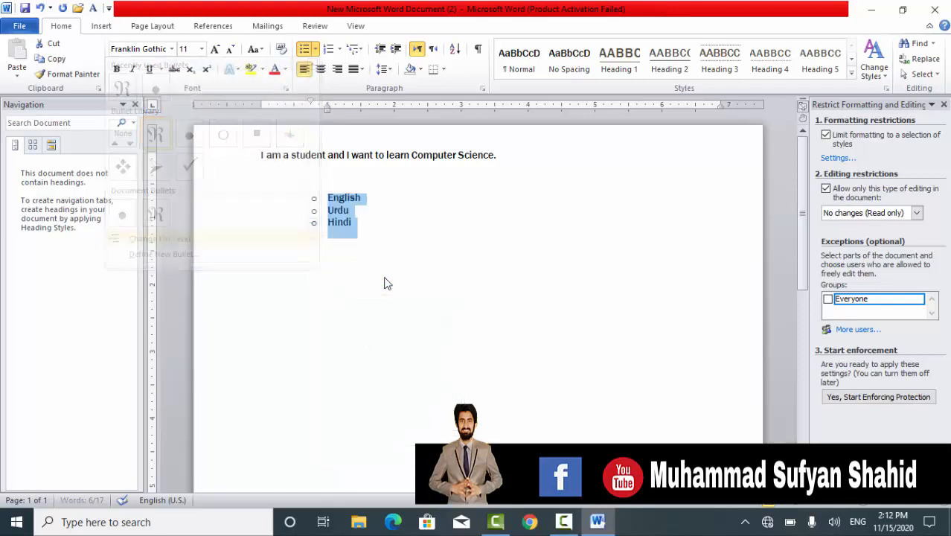
{"action": "left_click", "coordinate": [316, 50]}
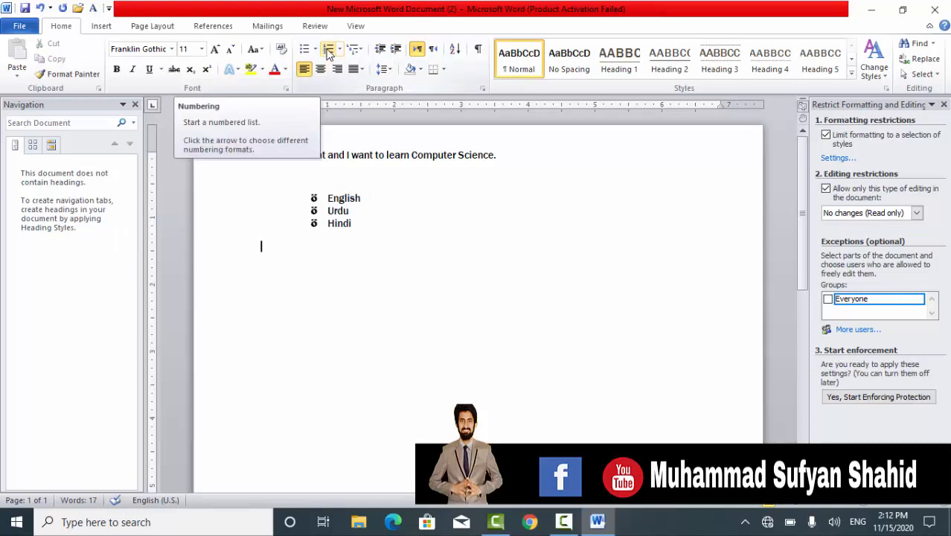
Copy the three-item language list and paste it below the original, leaving a gap between them
{"action": "left_click", "coordinate": [356, 216]}
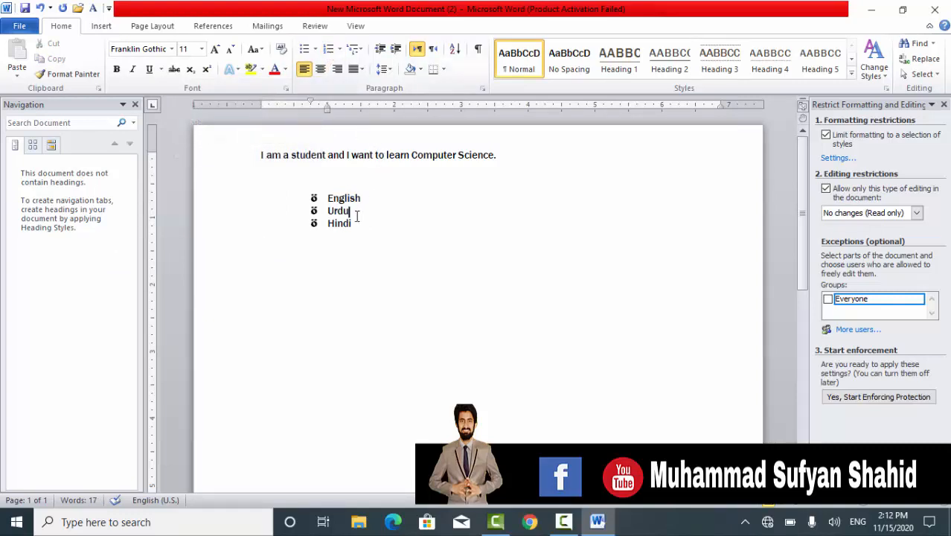
{"action": "left_click_drag", "start_coordinate": [357, 215], "coordinate": [329, 197]}
{"action": "key", "text": "ctrl+c"}
{"action": "left_click", "coordinate": [356, 215]}
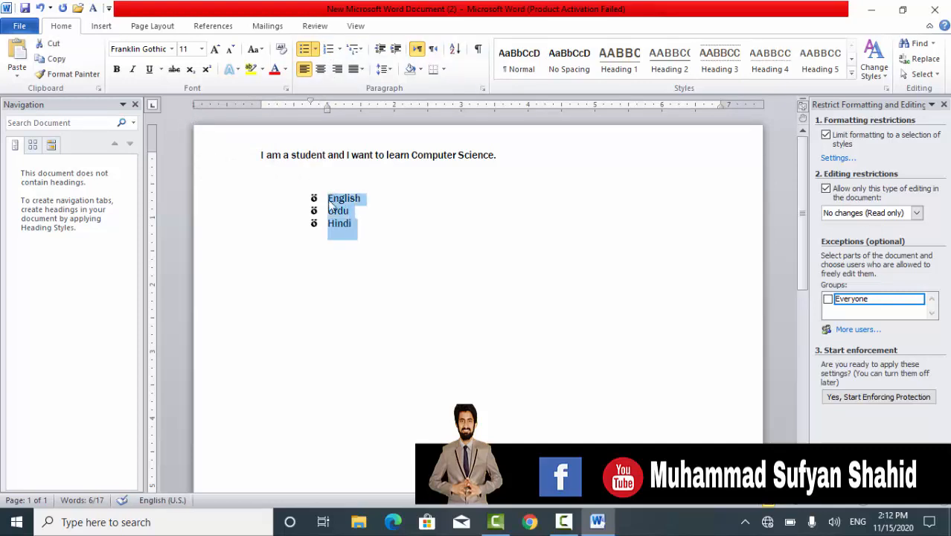
{"action": "left_click", "coordinate": [280, 276]}
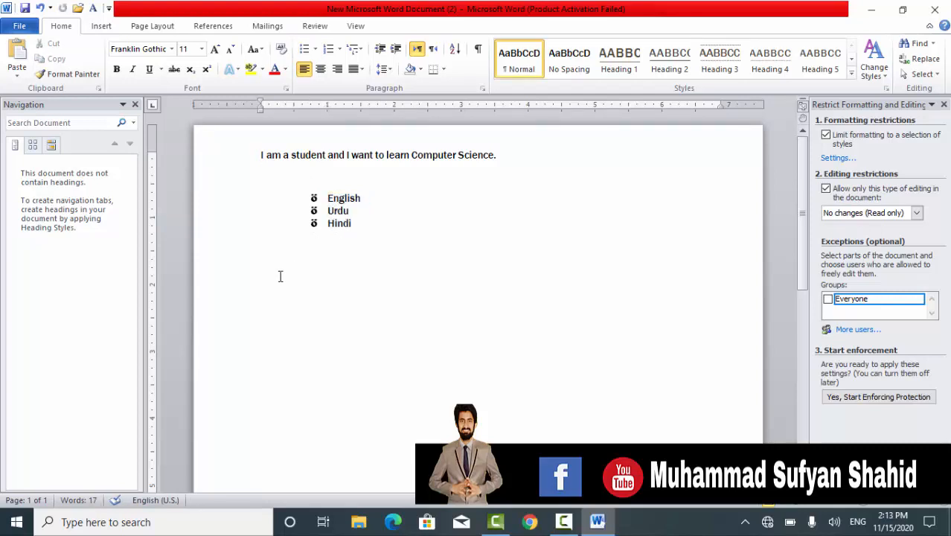
{"action": "key", "text": "ctrl+v"}
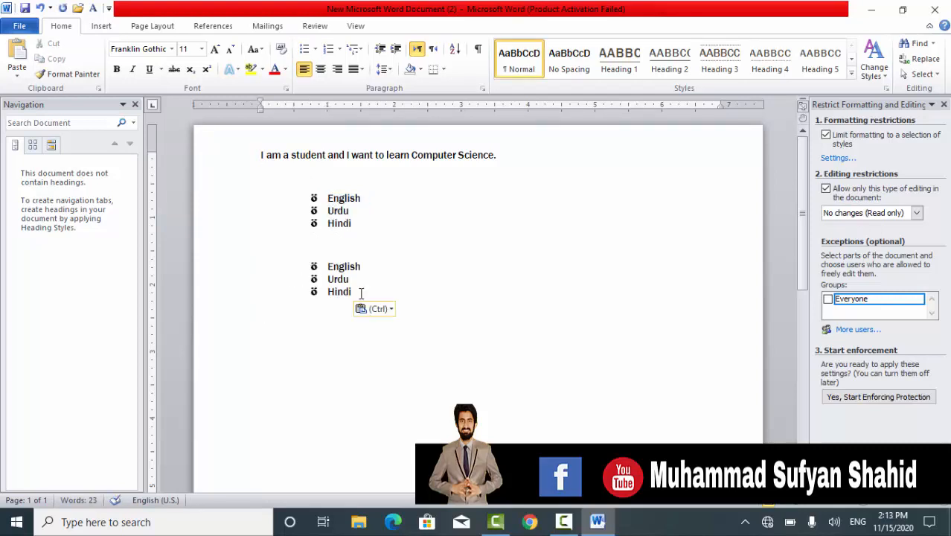
Convert the pasted language list to a numbered list in the lowercase Roman format i., ii., iii
{"action": "left_click_drag", "start_coordinate": [361, 293], "coordinate": [316, 265]}
{"action": "key", "text": "ctrl+c"}
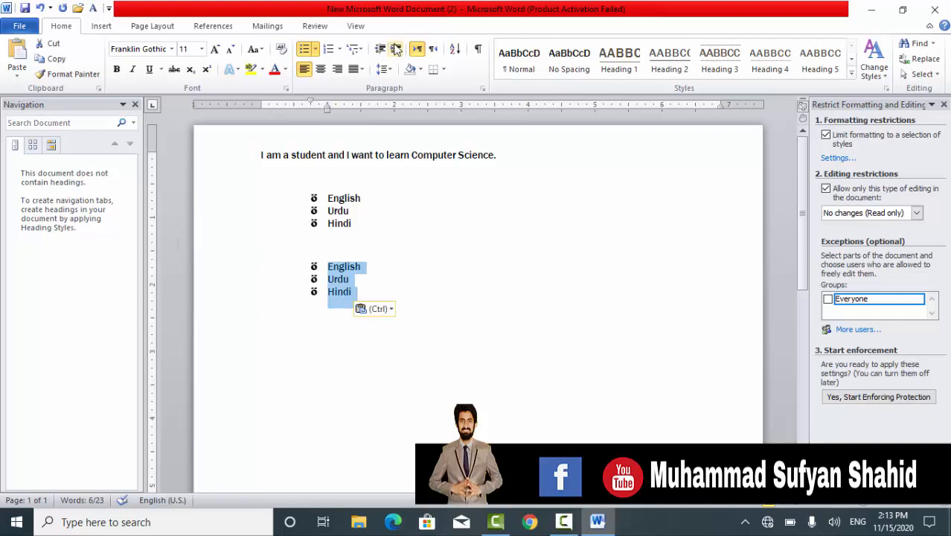
{"action": "left_click", "coordinate": [330, 50]}
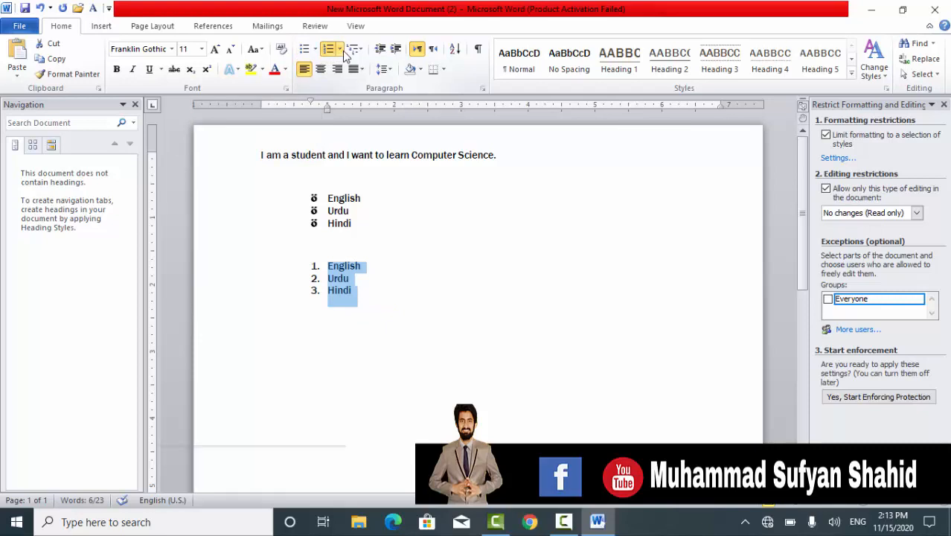
{"action": "left_click", "coordinate": [340, 49]}
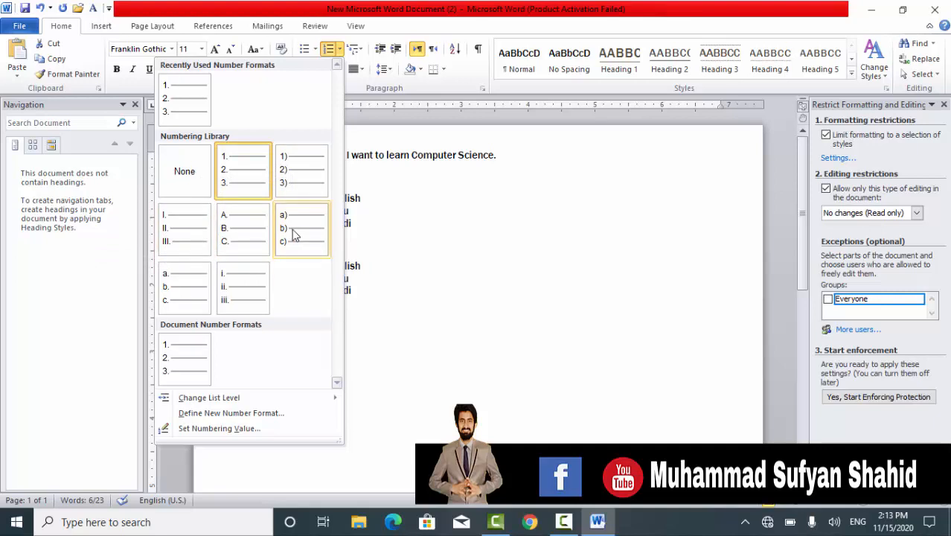
{"action": "left_click", "coordinate": [239, 289]}
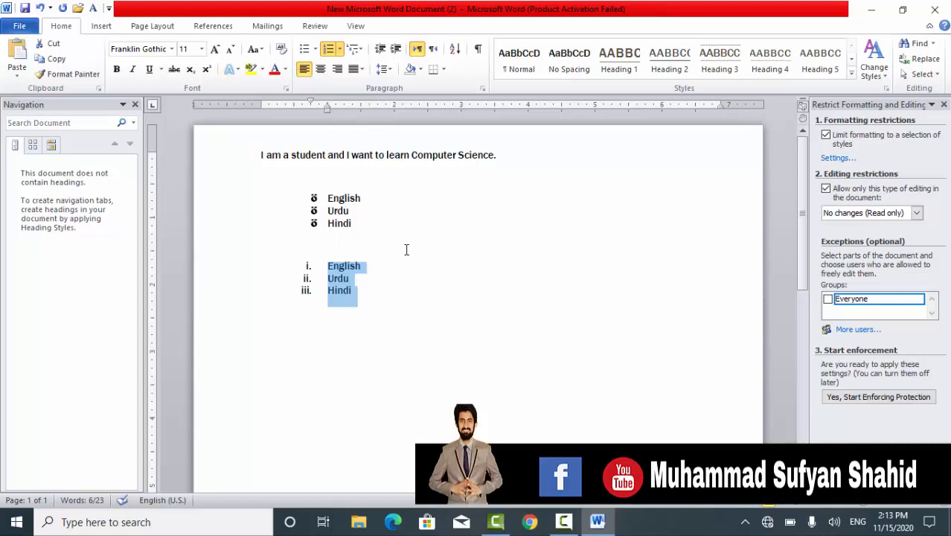
End the Roman-numbered list and paste another copy of the language list below it
{"action": "left_click", "coordinate": [365, 296]}
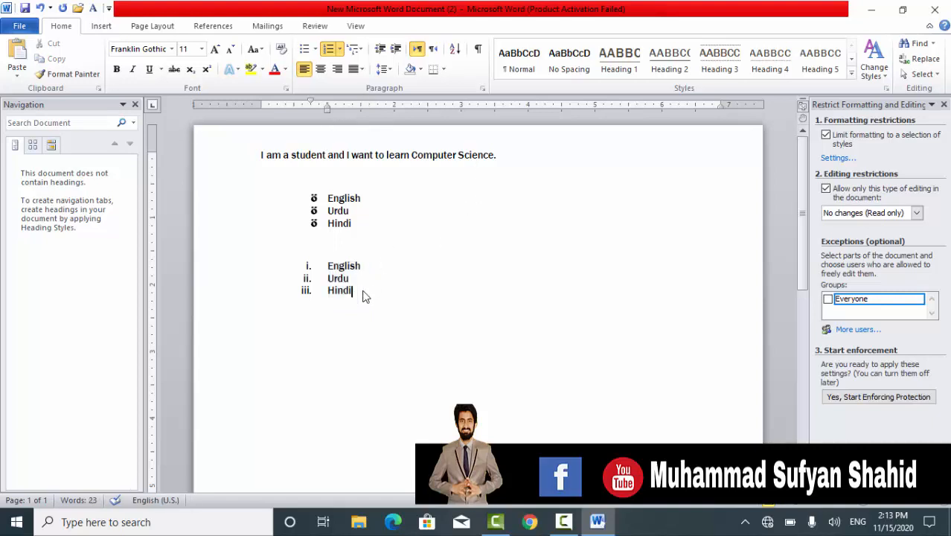
{"action": "key", "text": "Return"}
{"action": "key", "text": "Return"}
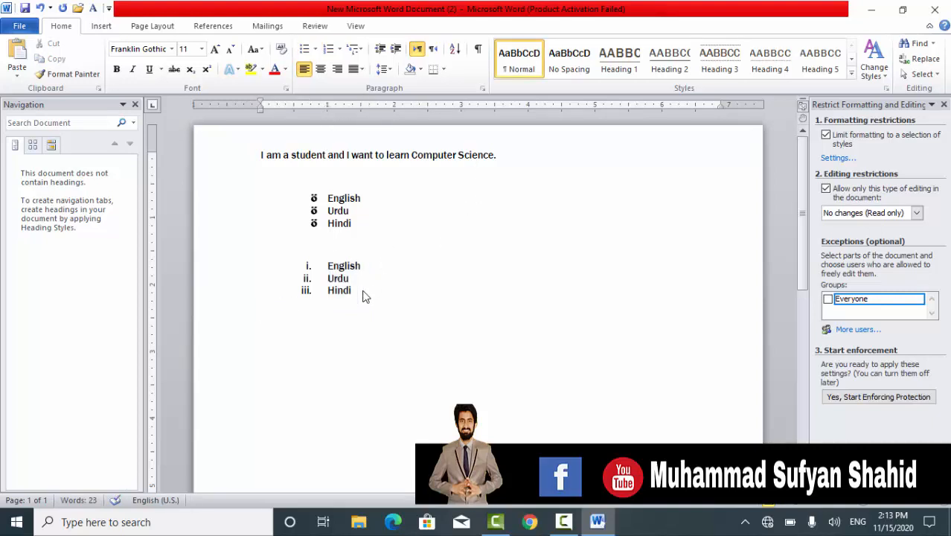
{"action": "key", "text": "ctrl+v"}
{"action": "scroll", "coordinate": [365, 297], "scroll_direction": "down", "scroll_amount": 3}
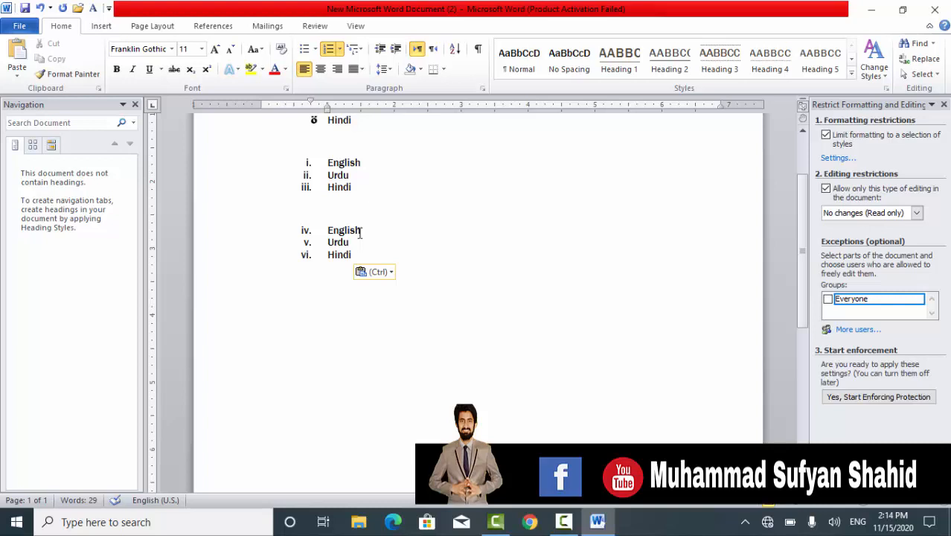
Insert an indented line after English in the last list and apply the 1 Heading 1, 1.1 Heading 2 multilevel list
{"action": "left_click", "coordinate": [360, 232]}
{"action": "key", "text": "Return"}
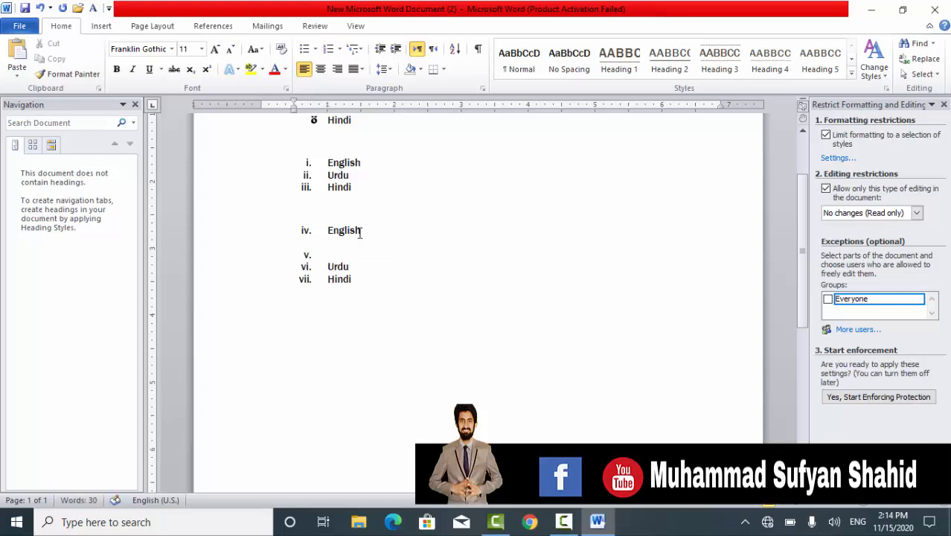
{"action": "key", "text": "Tab"}
{"action": "key", "text": "Tab"}
{"action": "left_click", "coordinate": [356, 50]}
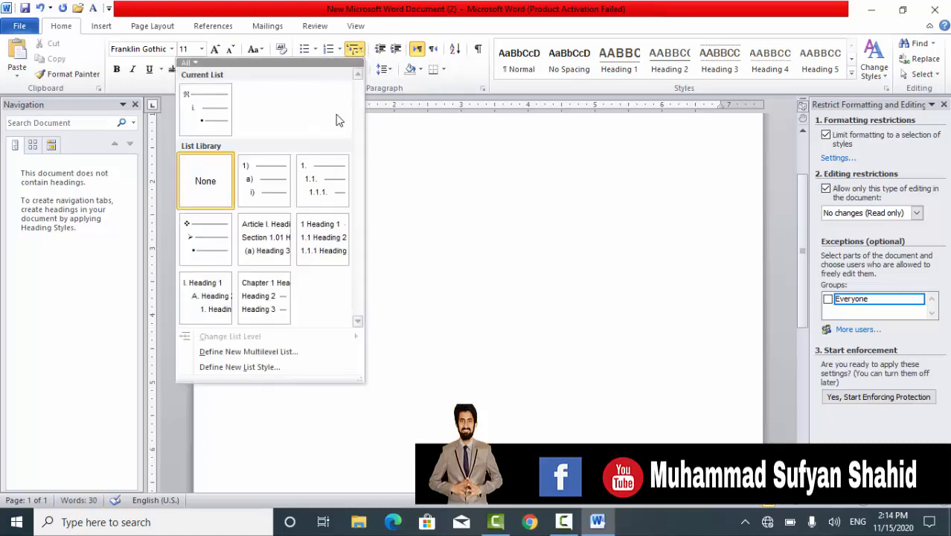
{"action": "left_click", "coordinate": [307, 244]}
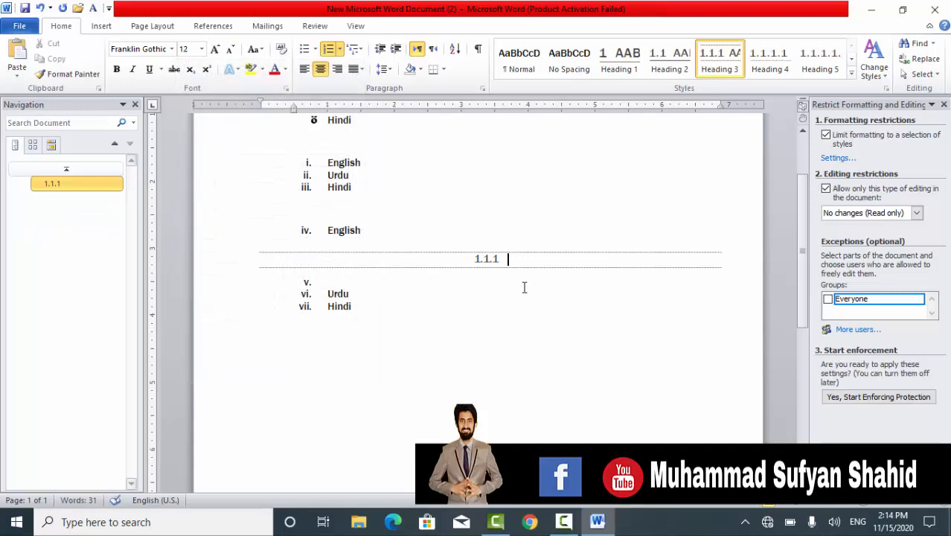
Try center and right alignment on the empty paragraph below the bulleted list and return it to left alignment
{"action": "left_click_drag", "start_coordinate": [800, 206], "coordinate": [800, 168]}
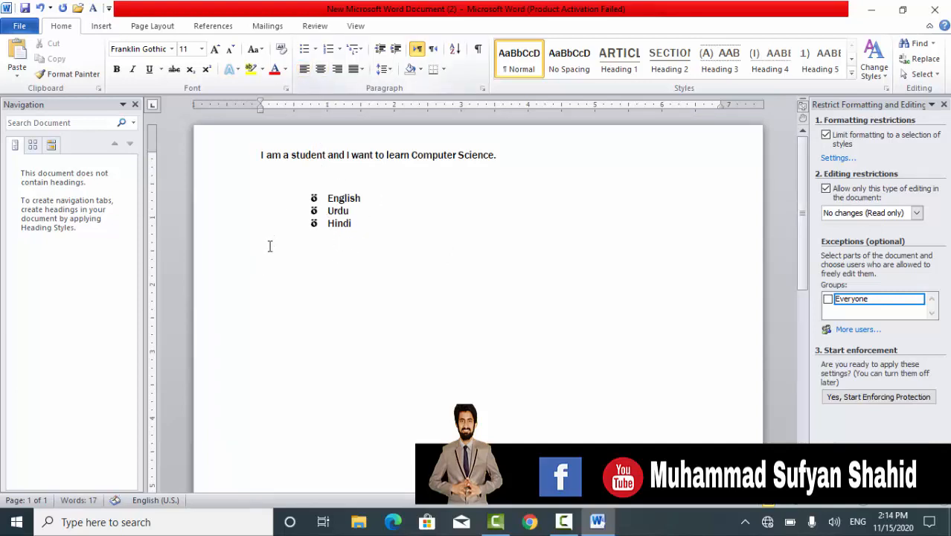
{"action": "left_click", "coordinate": [320, 74]}
{"action": "left_click", "coordinate": [333, 75]}
{"action": "left_click", "coordinate": [309, 73]}
{"action": "key", "text": "ctrl+l"}
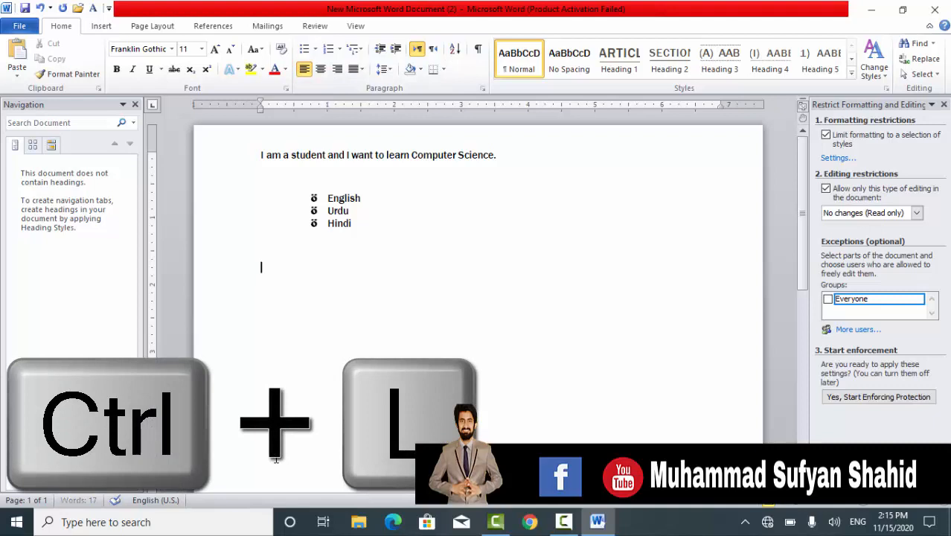
Center the empty paragraph below the bulleted list and change it to right alignment
{"action": "key", "text": "ctrl+e"}
{"action": "key", "text": "ctrl+r"}
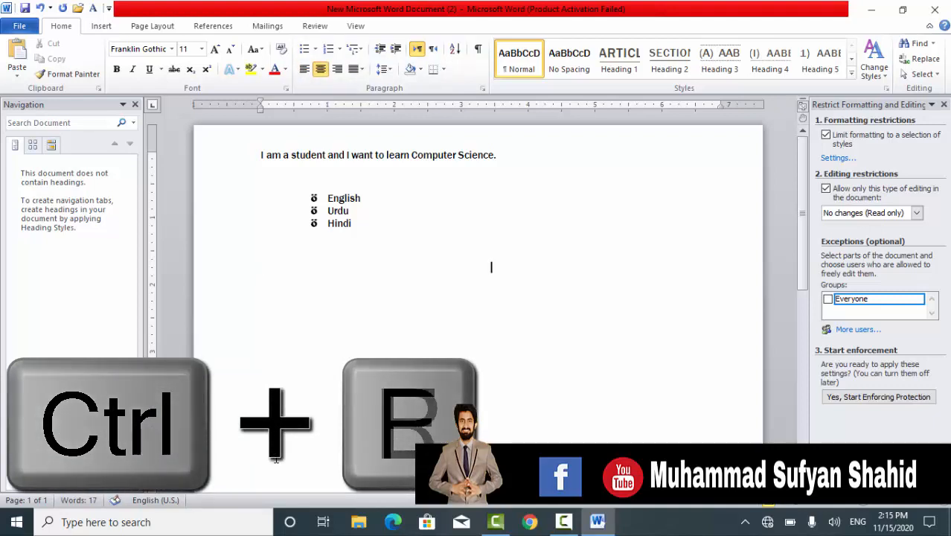
{"action": "key", "text": "ctrl+r"}
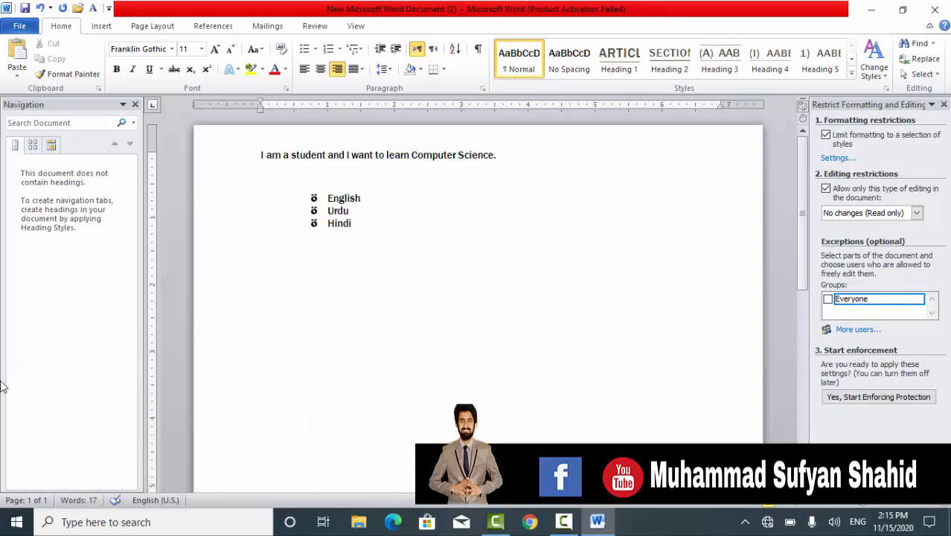
View the available justify options and set the empty paragraph below the list to left alignment
{"action": "left_click", "coordinate": [361, 68]}
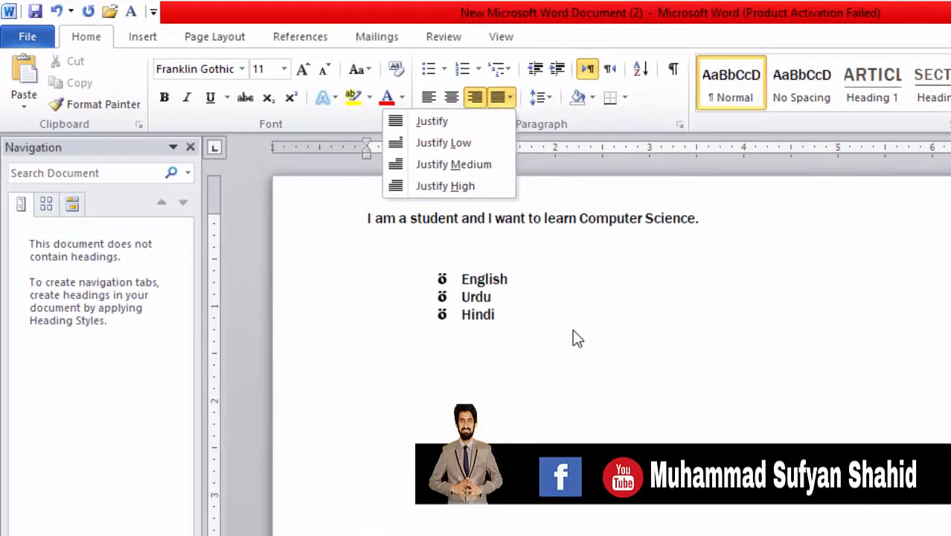
{"action": "left_click", "coordinate": [408, 234]}
{"action": "key", "text": "ctrl+l"}
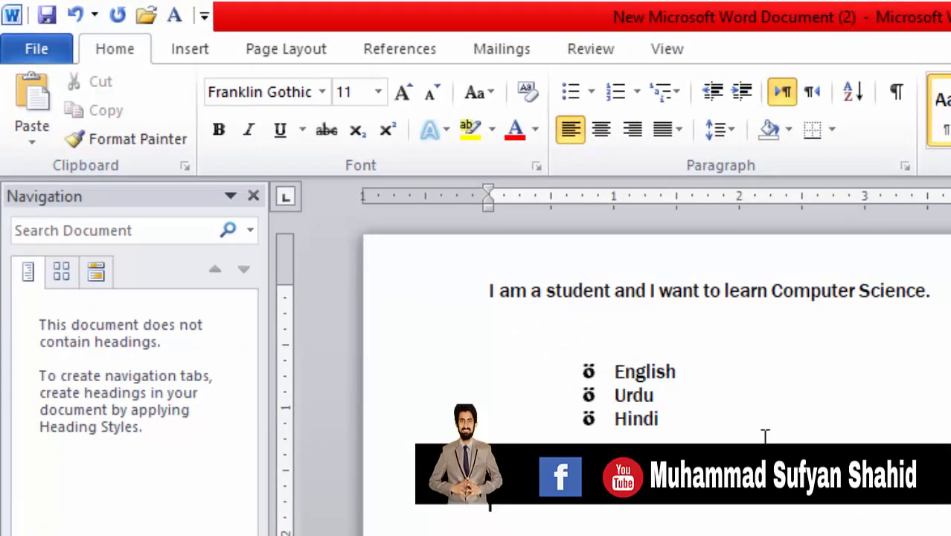